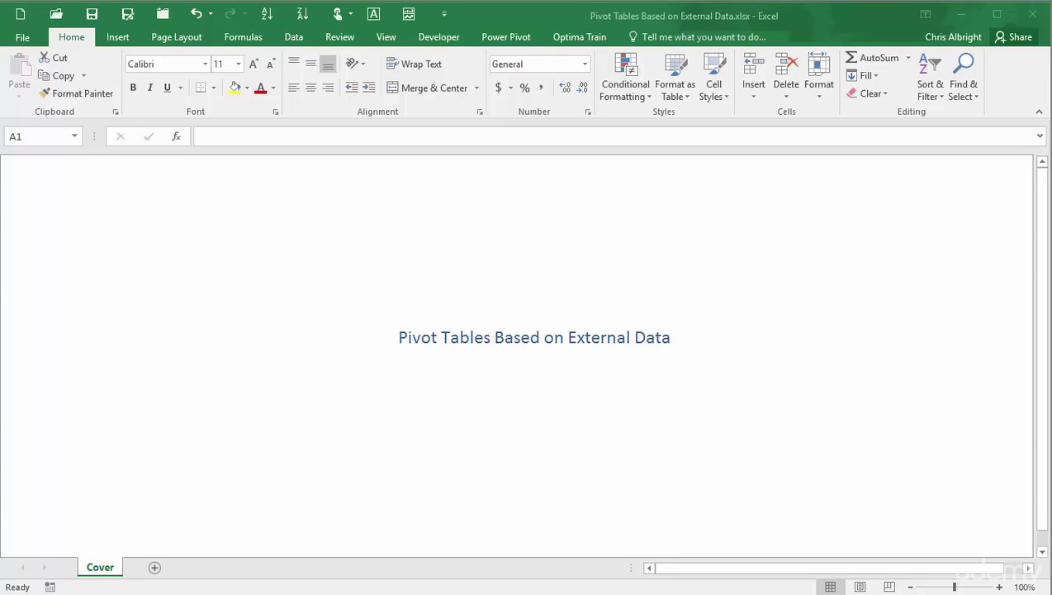
click(116, 38)
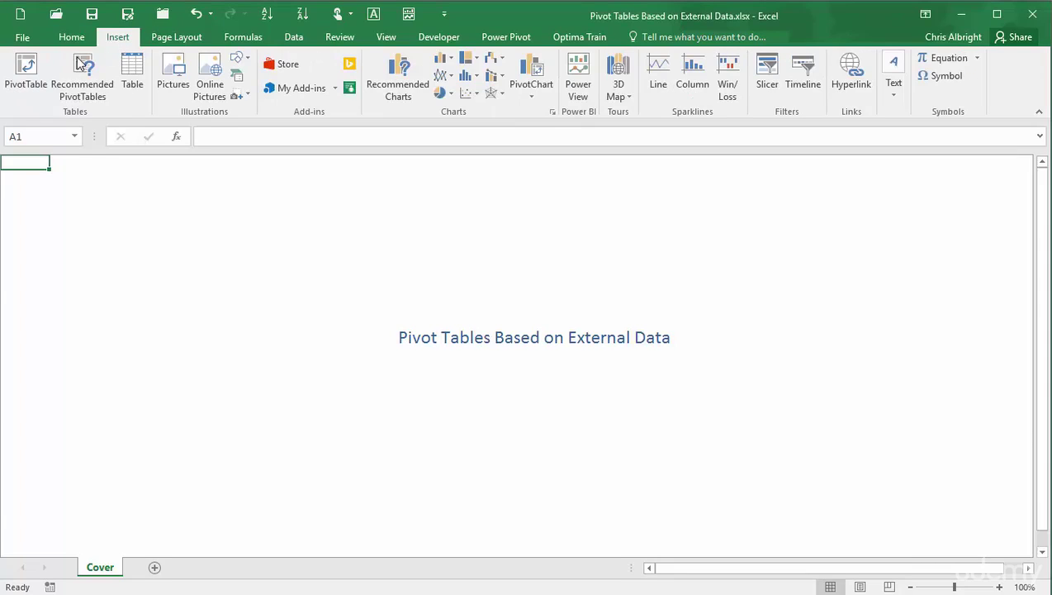
click(24, 73)
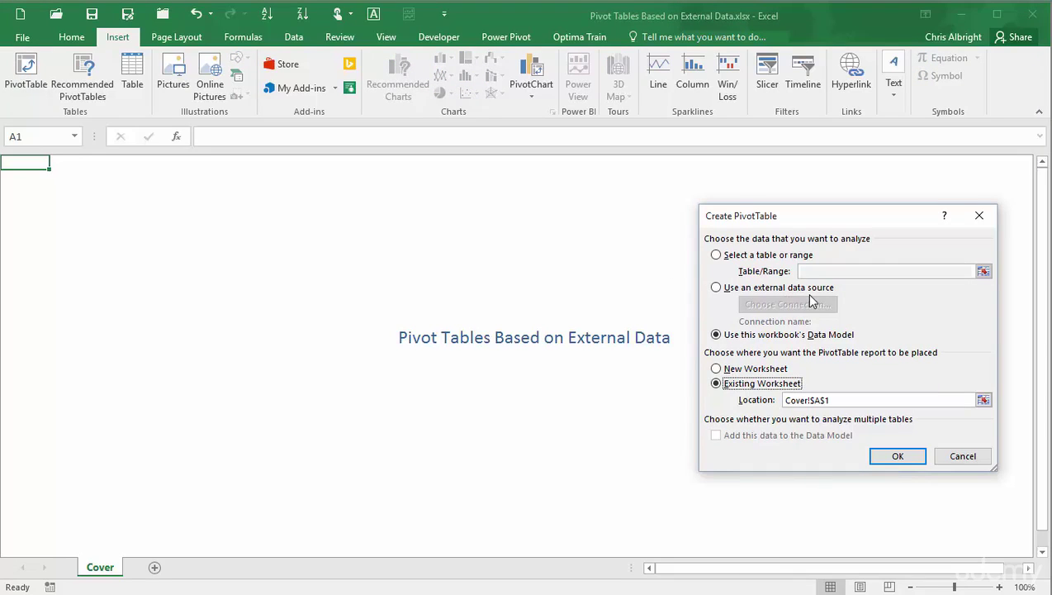
click(964, 457)
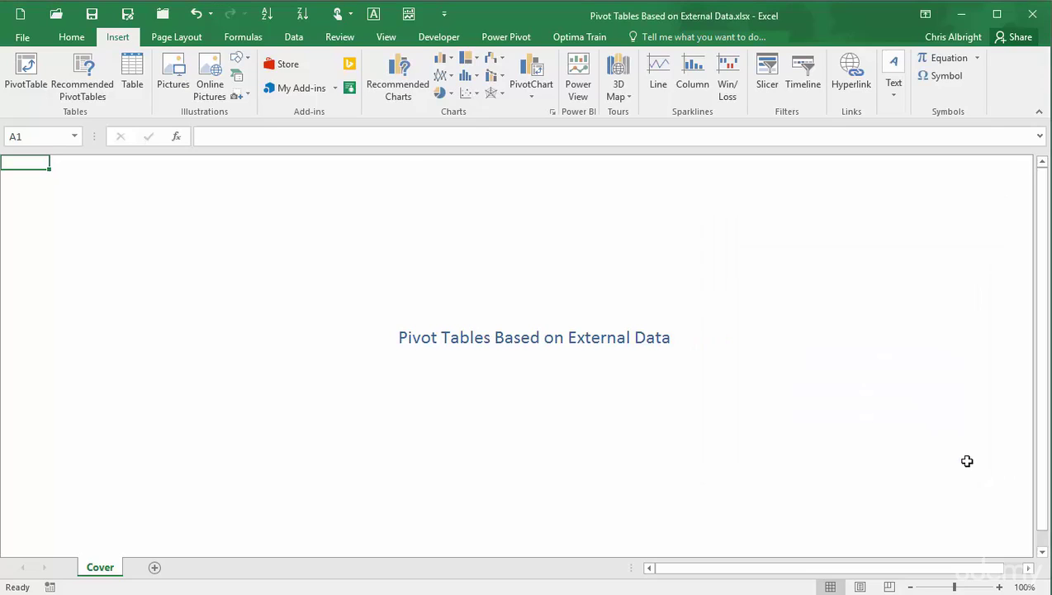
Step: Create a blank workbook and start a PivotTable in it that uses an external data source, opening the existing connections
click(20, 15)
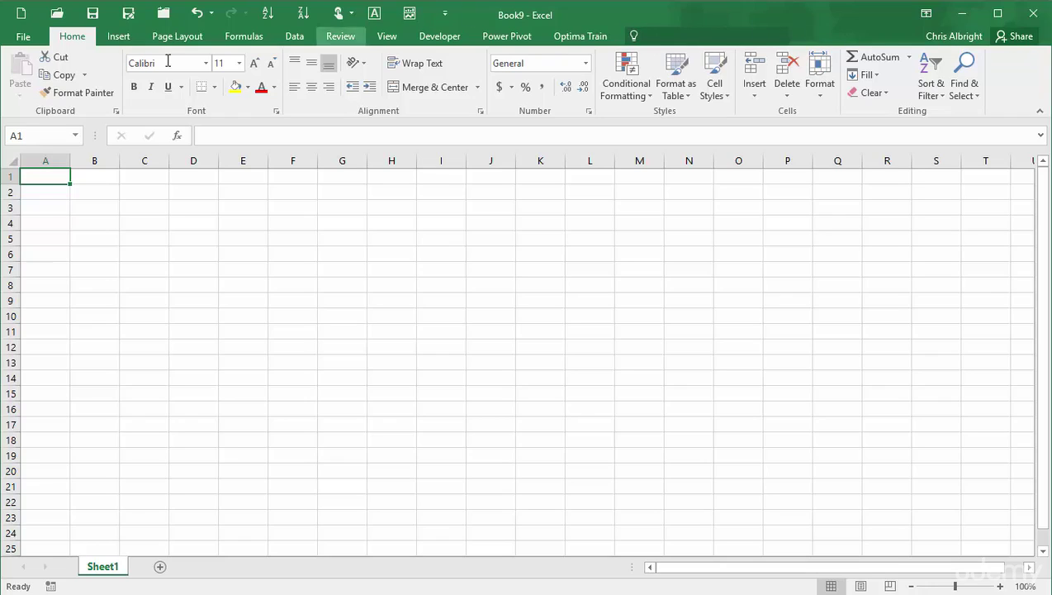
click(109, 38)
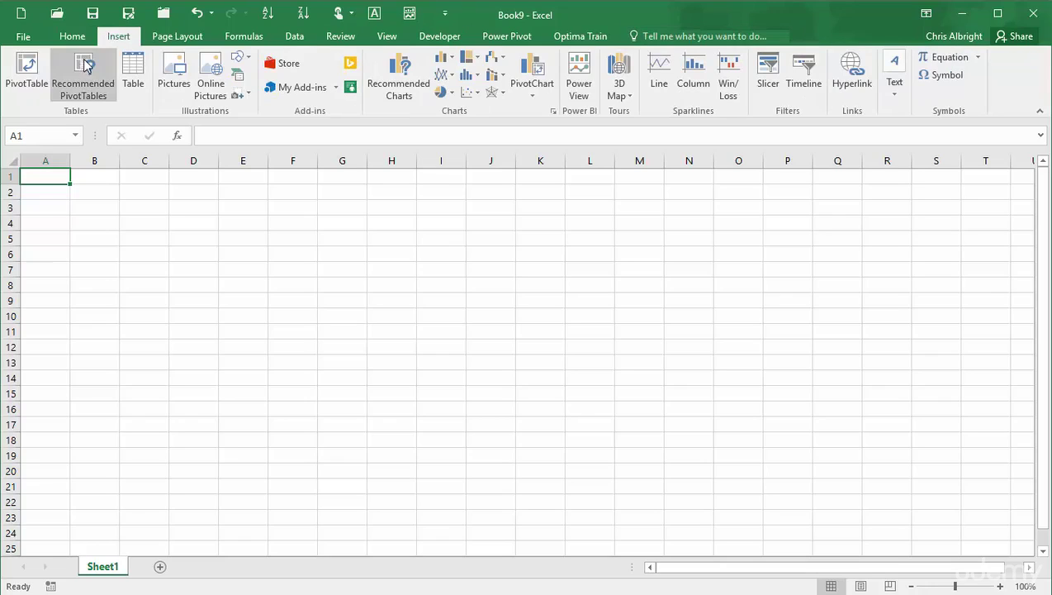
click(17, 62)
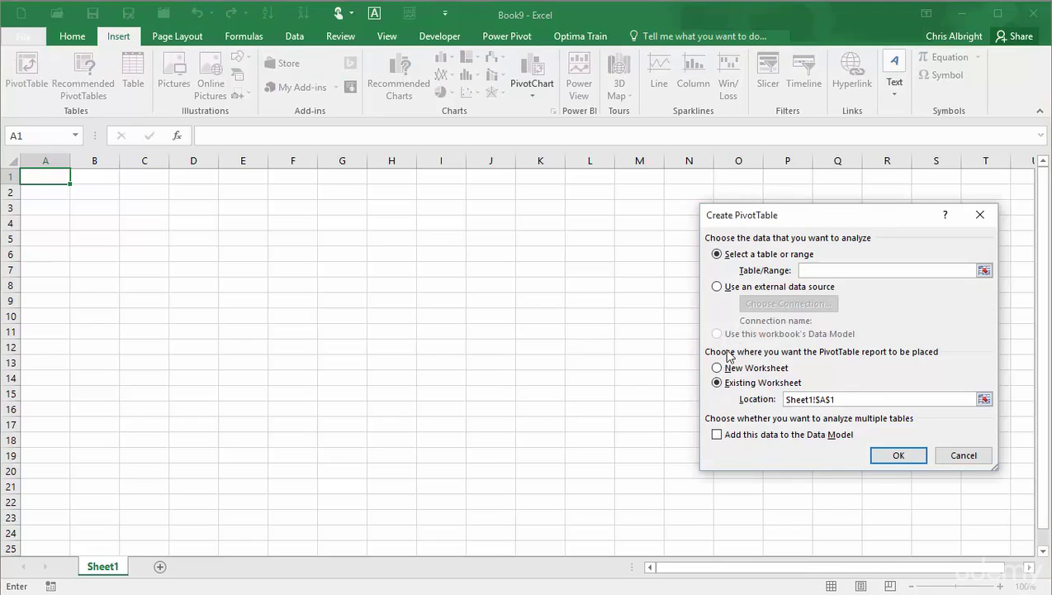
click(718, 287)
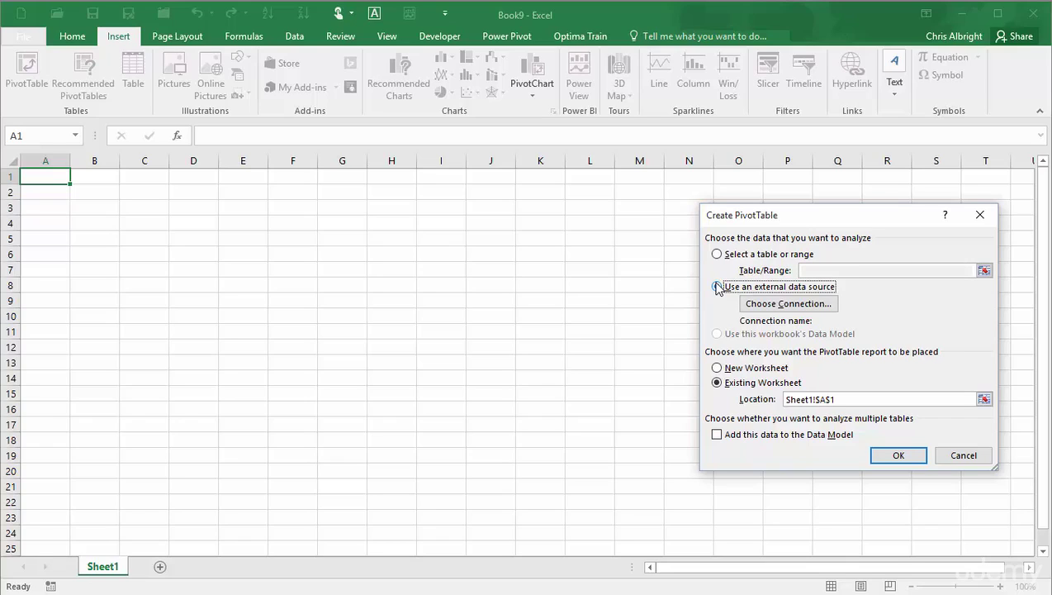
click(762, 306)
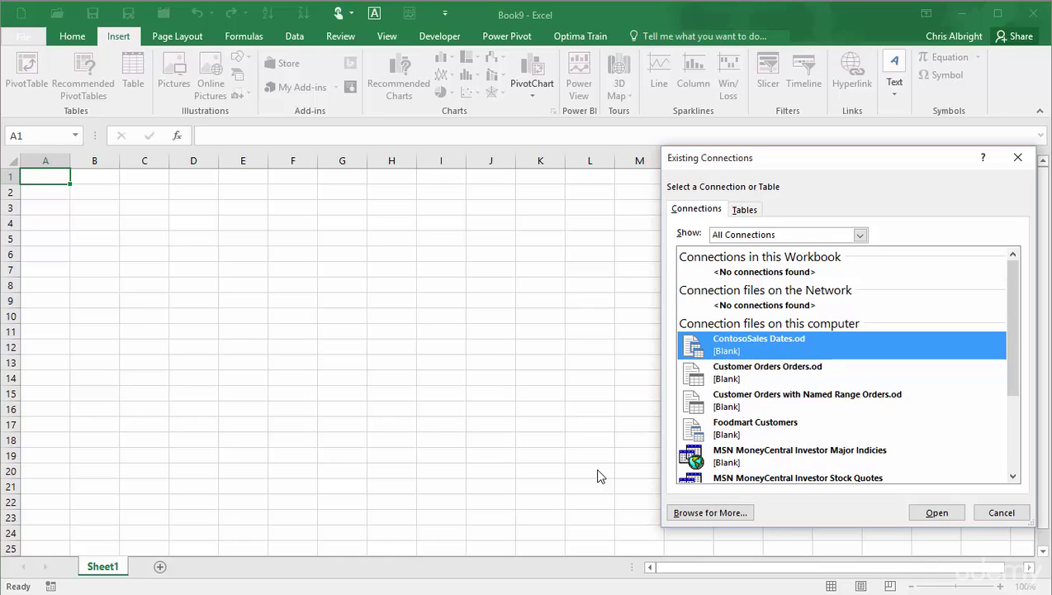
Step: Examine the file types available for external data sources and the source kinds offered by the Data Connection Wizard
click(722, 512)
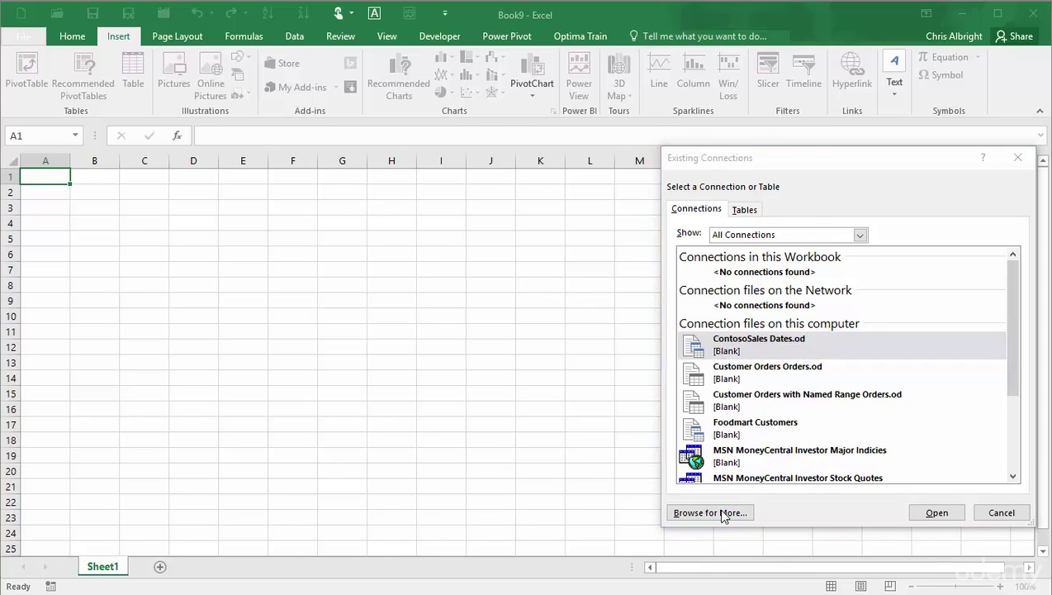
click(792, 400)
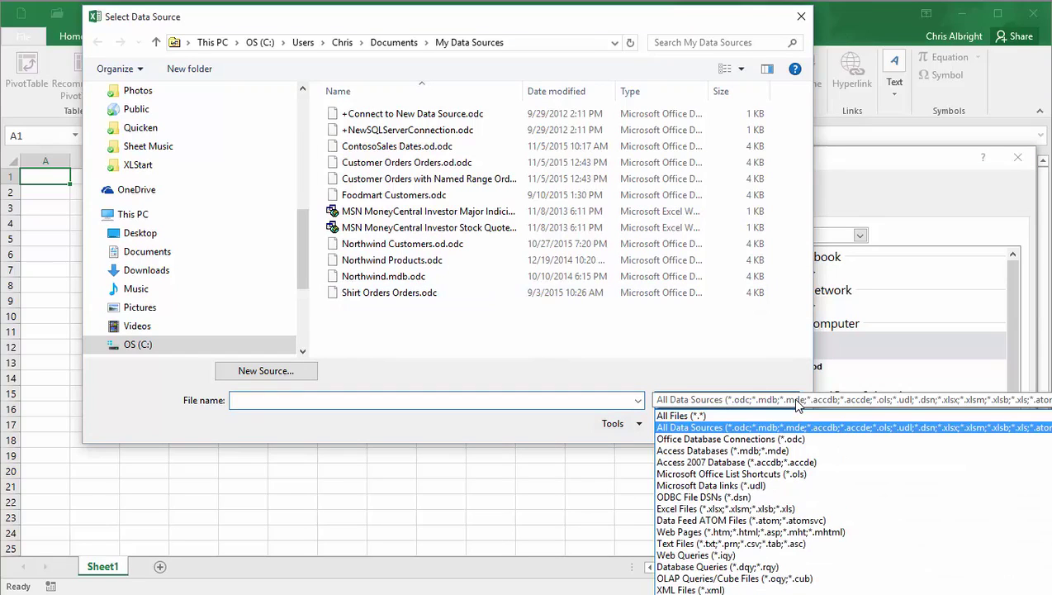
click(801, 366)
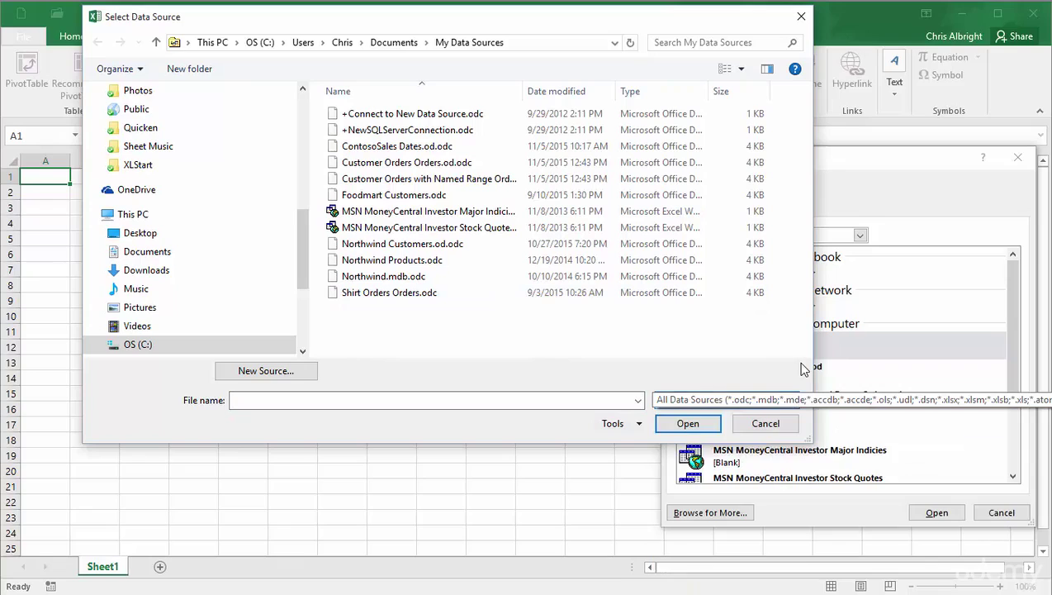
click(801, 18)
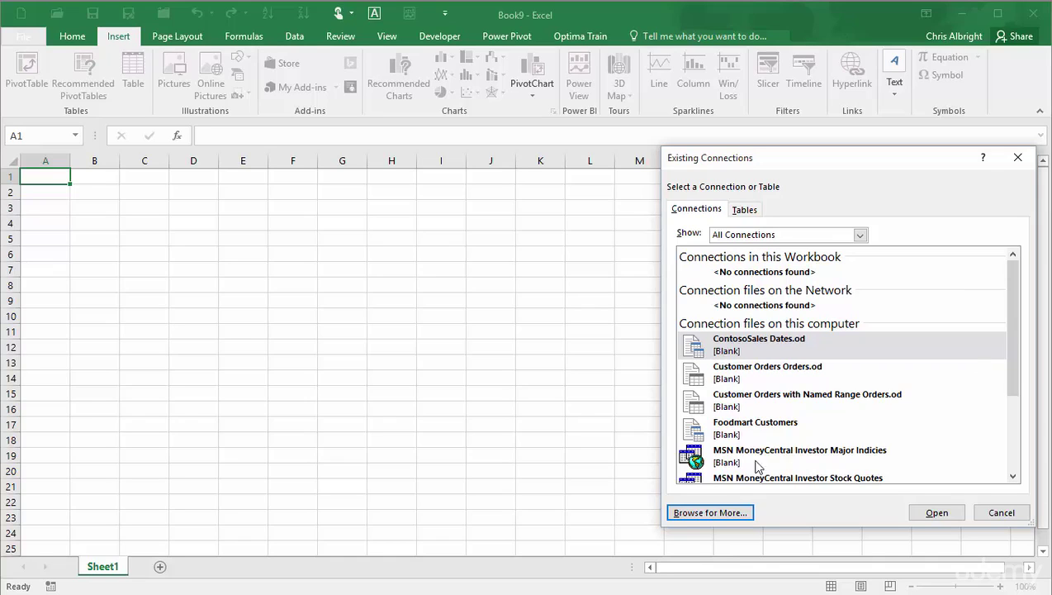
click(681, 518)
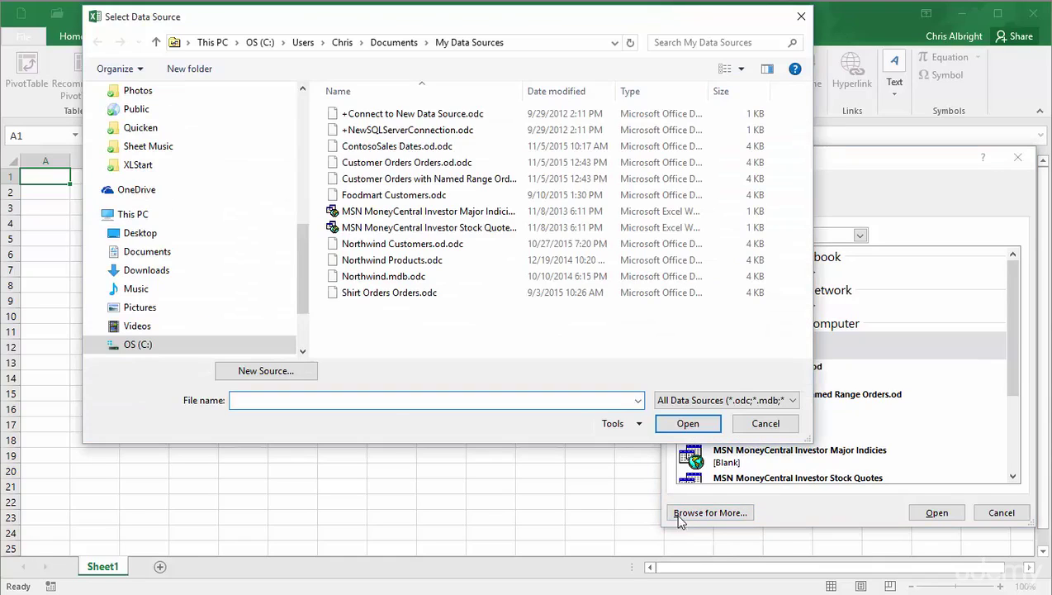
click(265, 371)
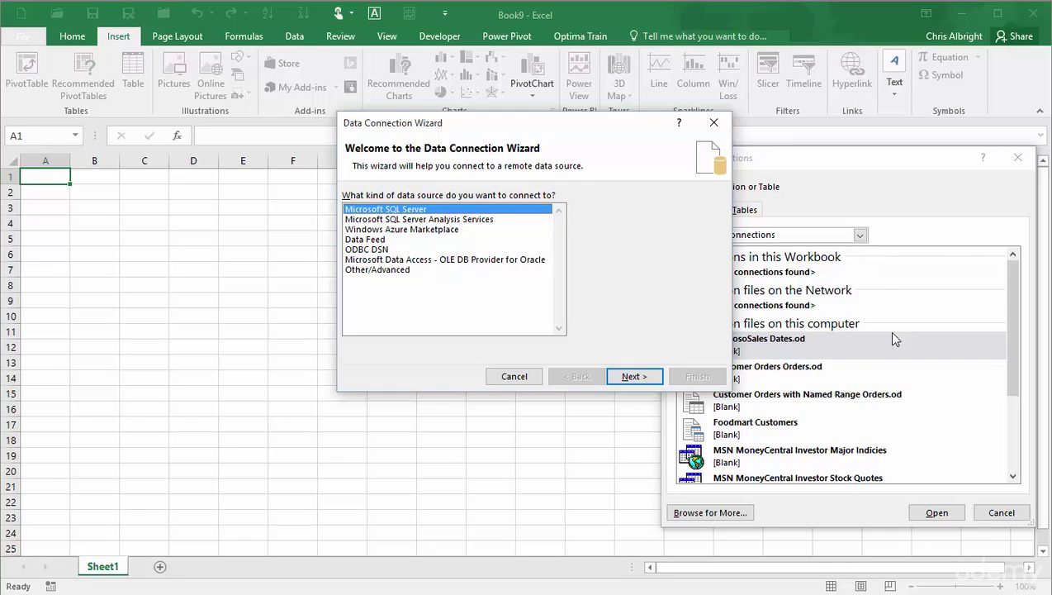
click(525, 376)
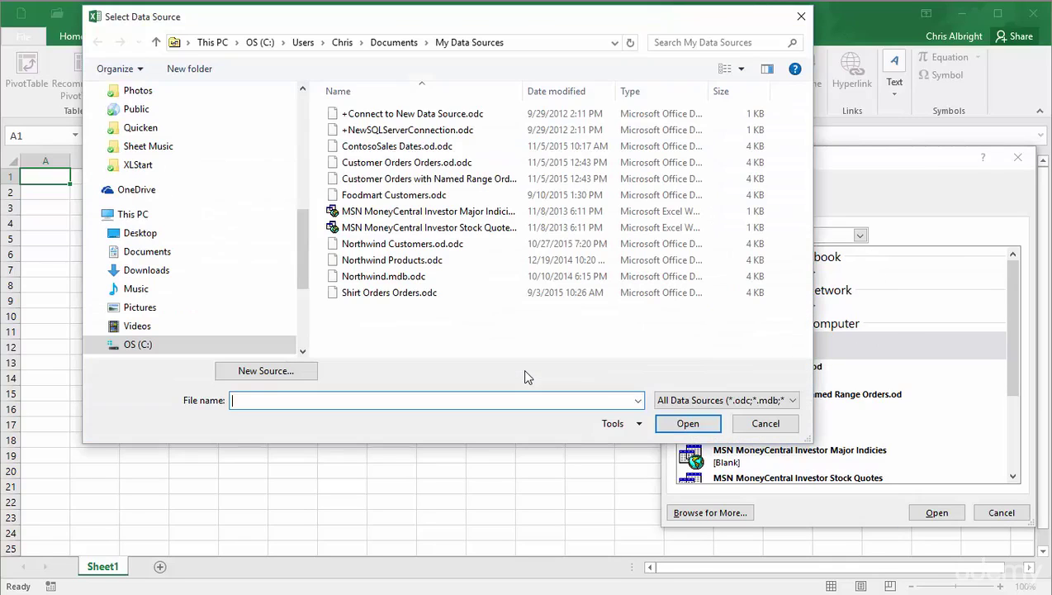
click(765, 424)
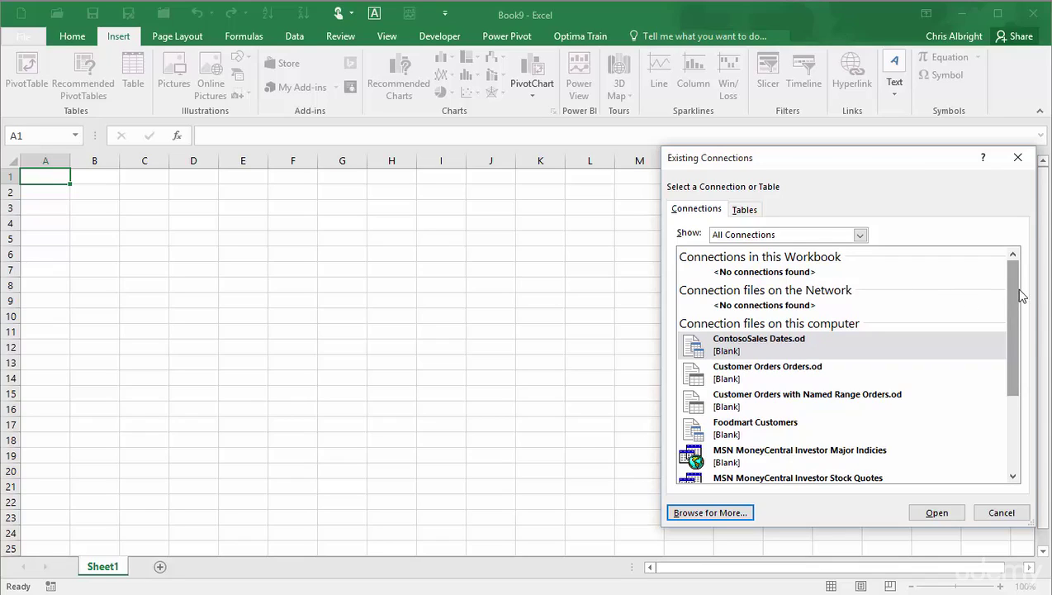
Step: Choose the Shirt Orders Orders connection and create the PivotTable on the existing worksheet at Sheet1 cell A1
drag(1017, 300, 1006, 378)
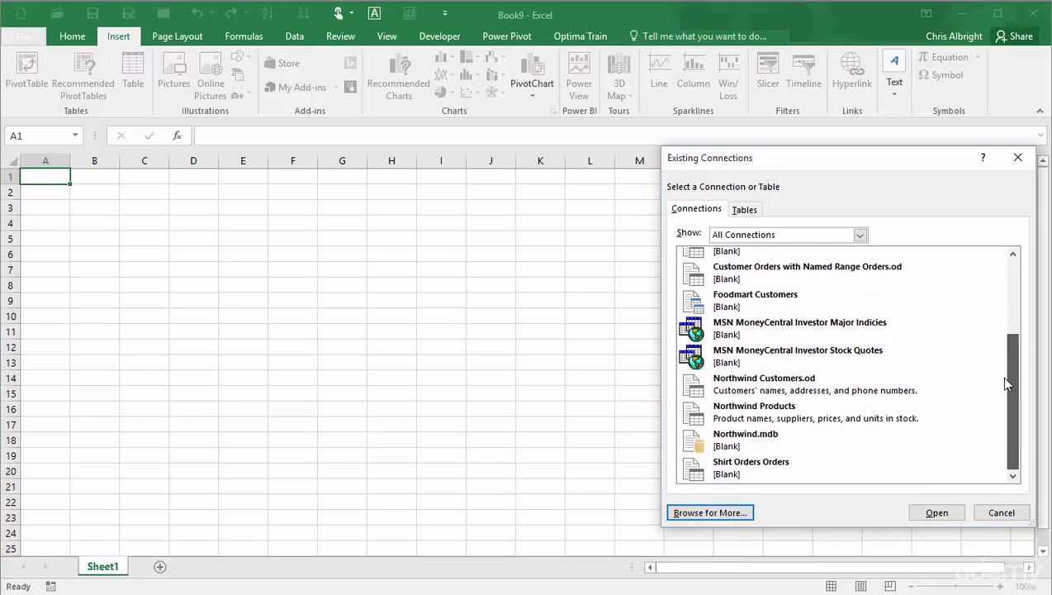
click(749, 467)
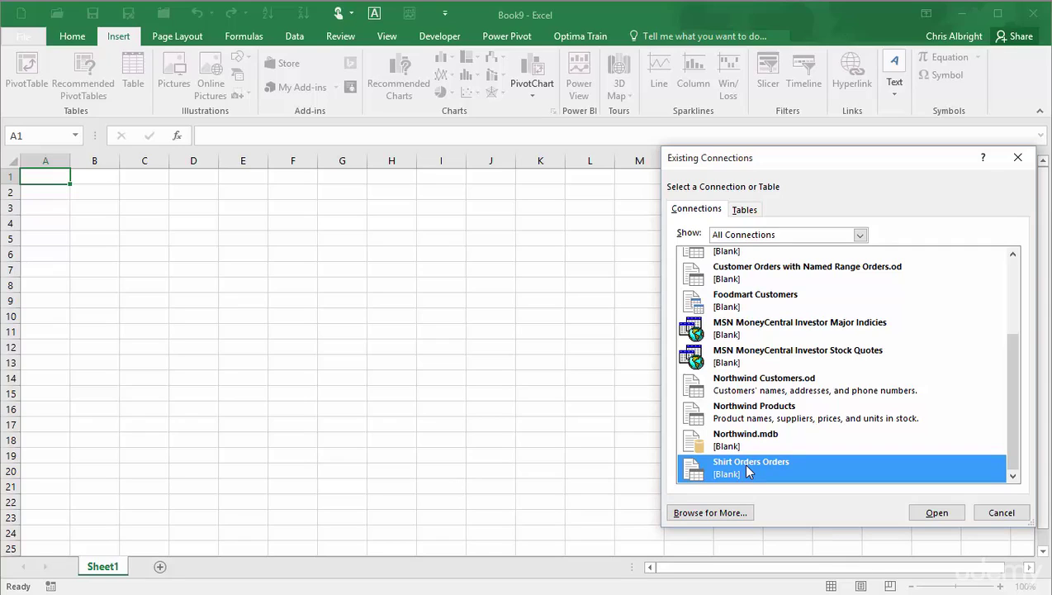
click(938, 513)
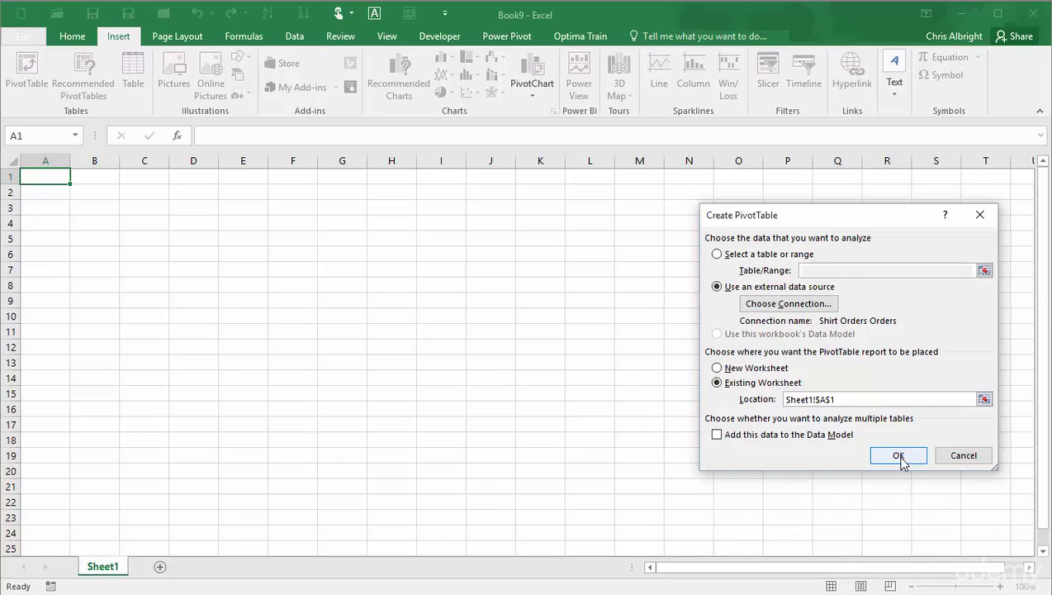
click(903, 456)
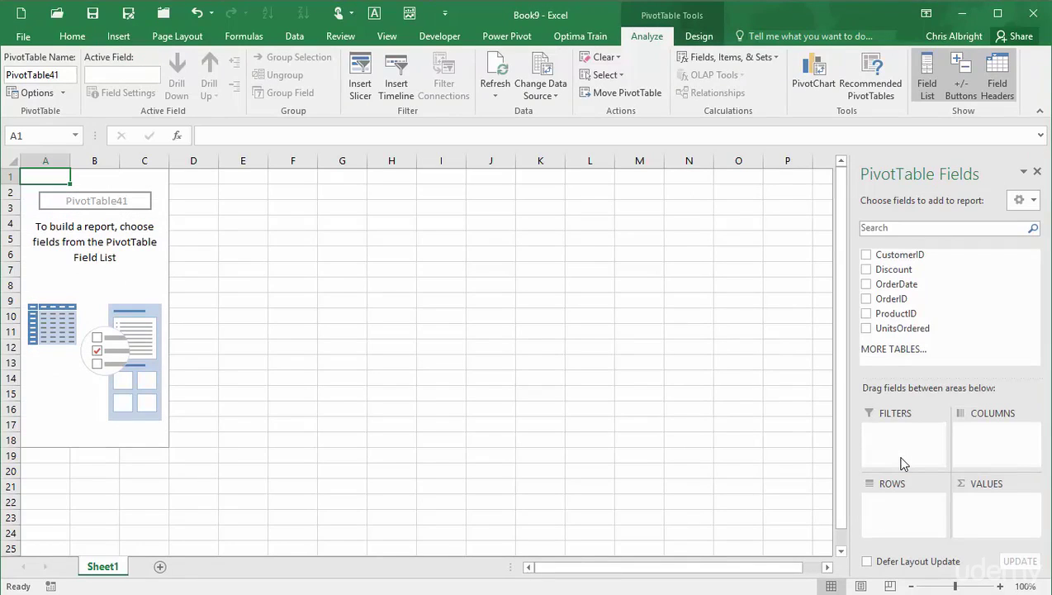
Step: Add a new worksheet and start a PivotTable on it that uses an external data source, opening the existing connections
click(160, 567)
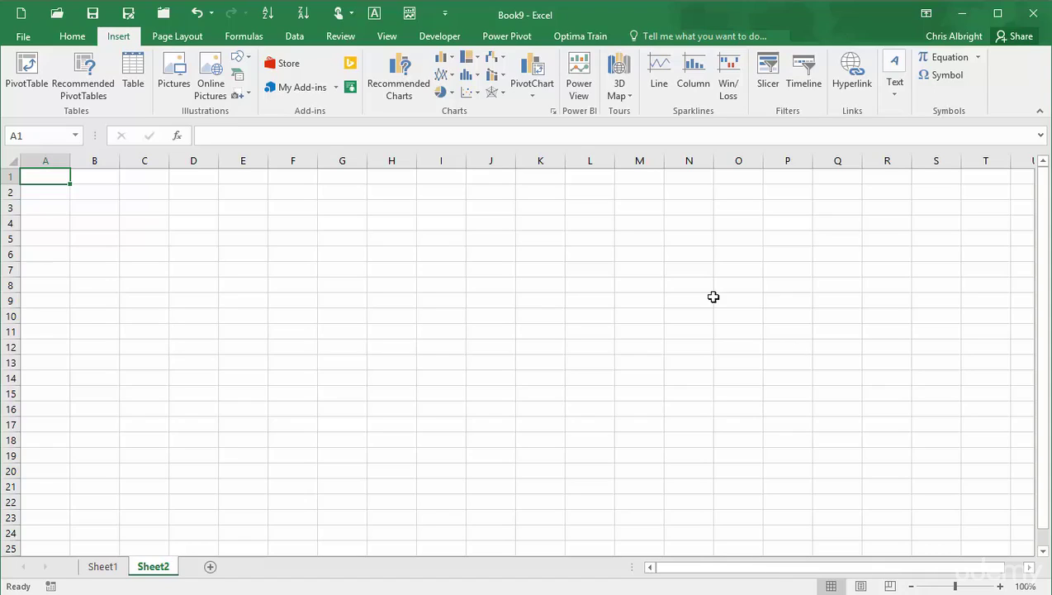
click(20, 66)
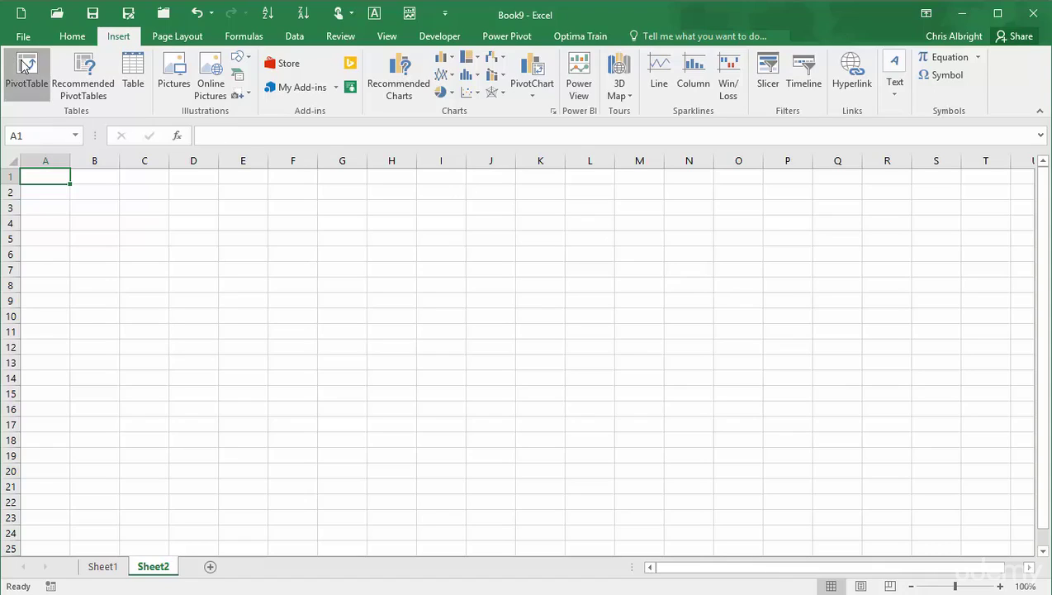
click(717, 287)
click(781, 304)
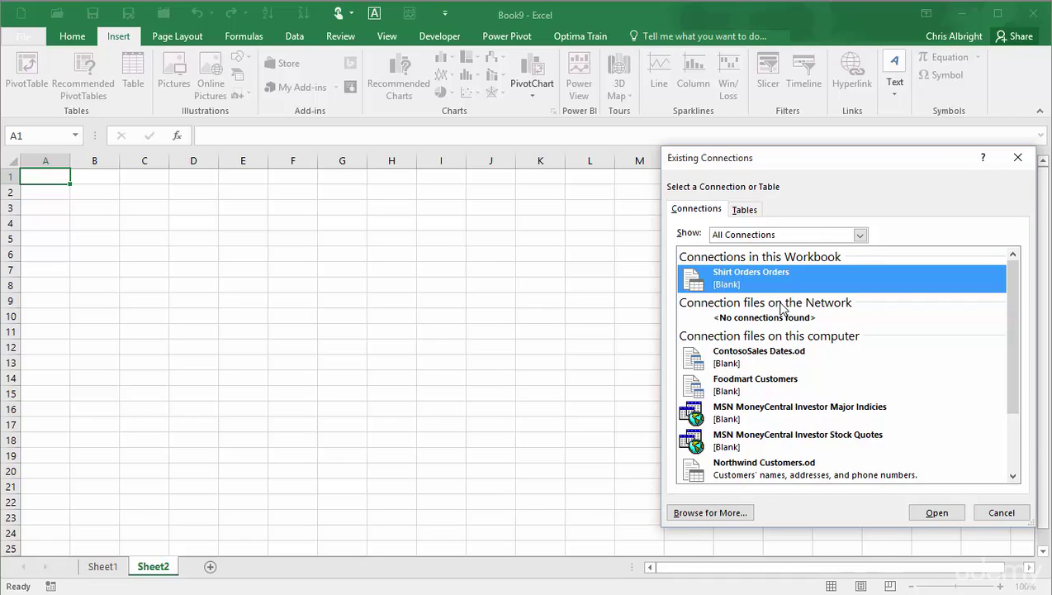
Step: Connect to the Orders table in Customer Orders.xlsx from the Desktop and create the PivotTable at Sheet2 cell A1
click(711, 513)
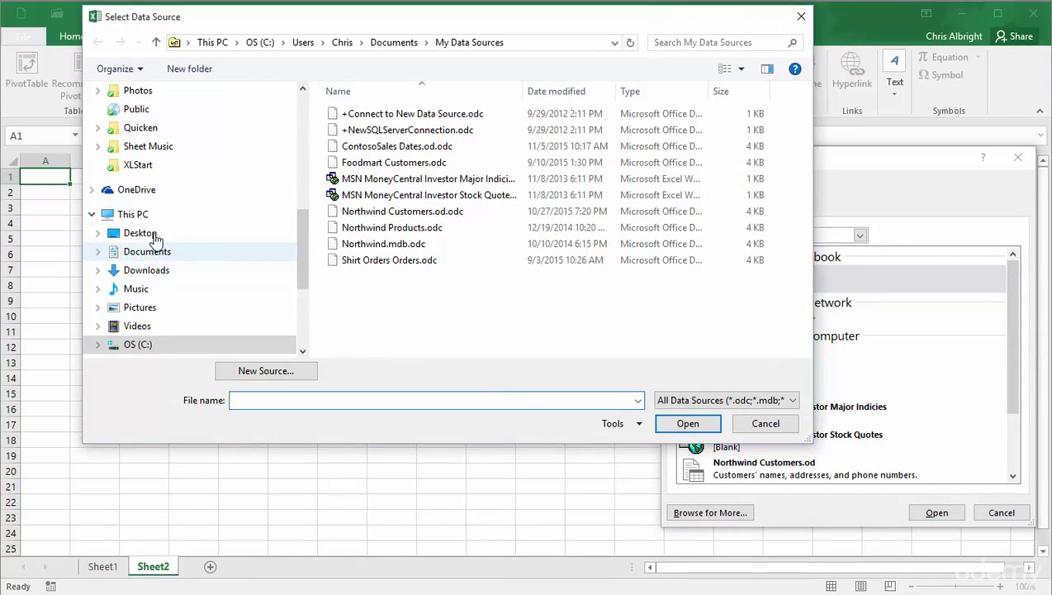
click(147, 235)
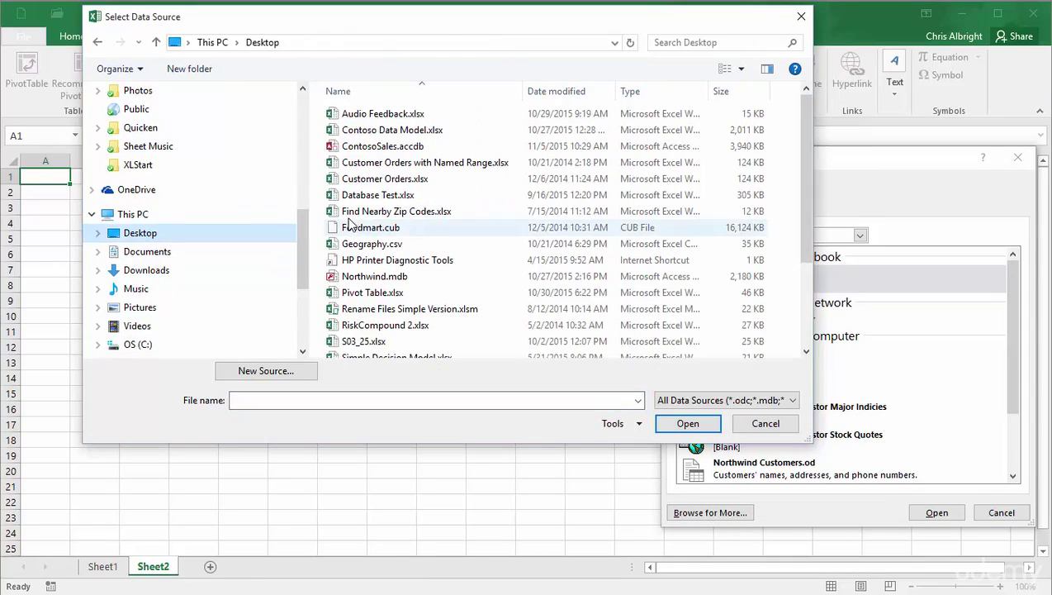
click(372, 181)
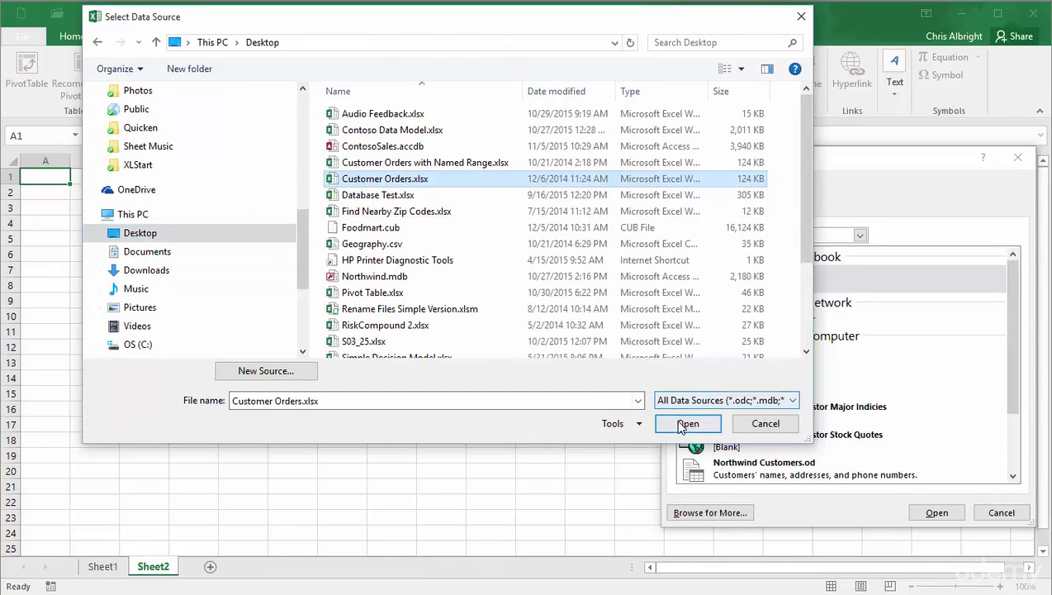
click(687, 423)
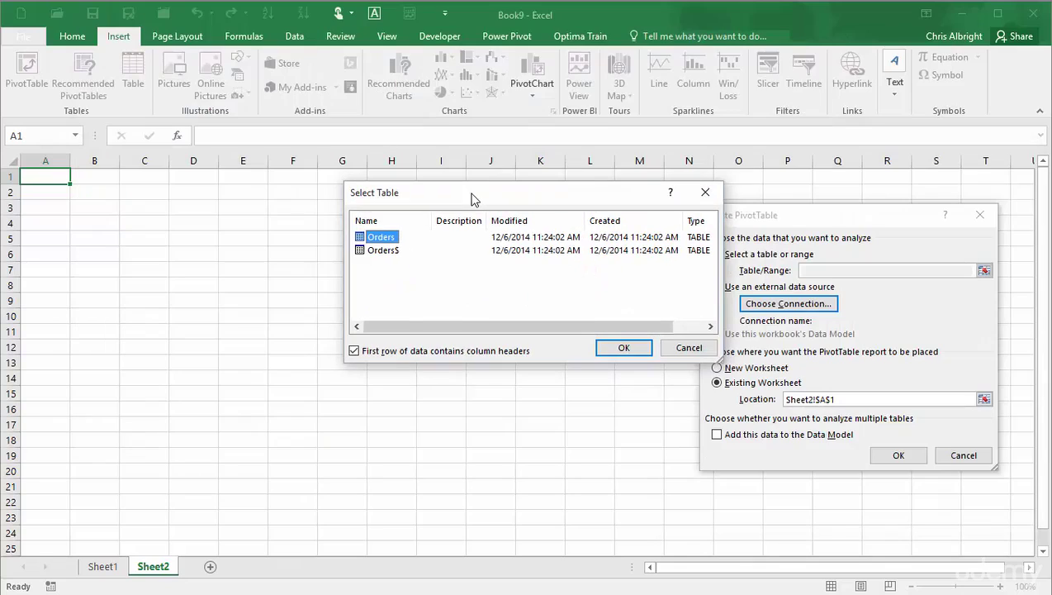
click(625, 348)
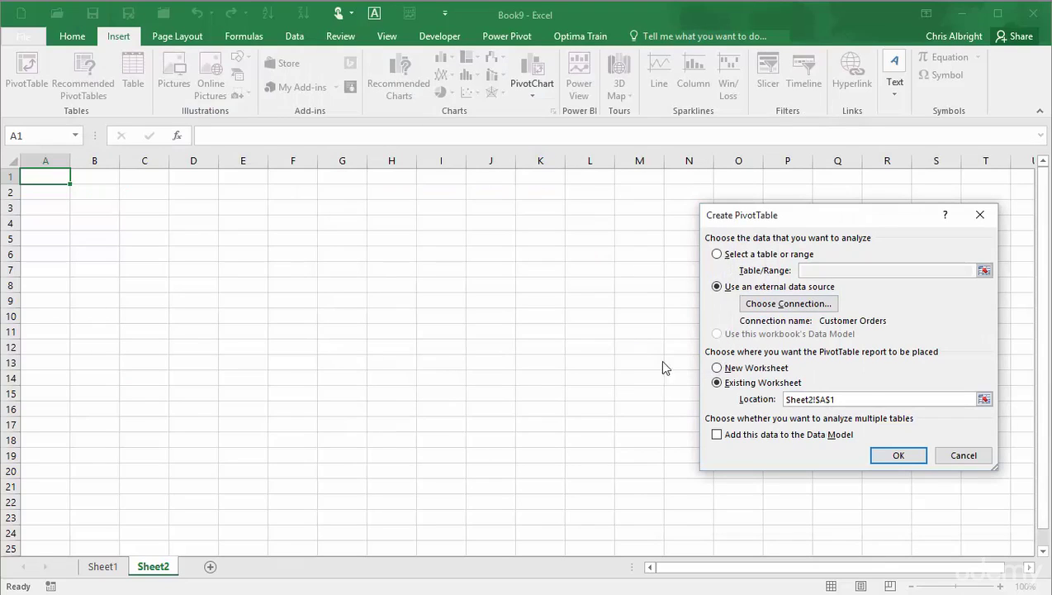
click(898, 455)
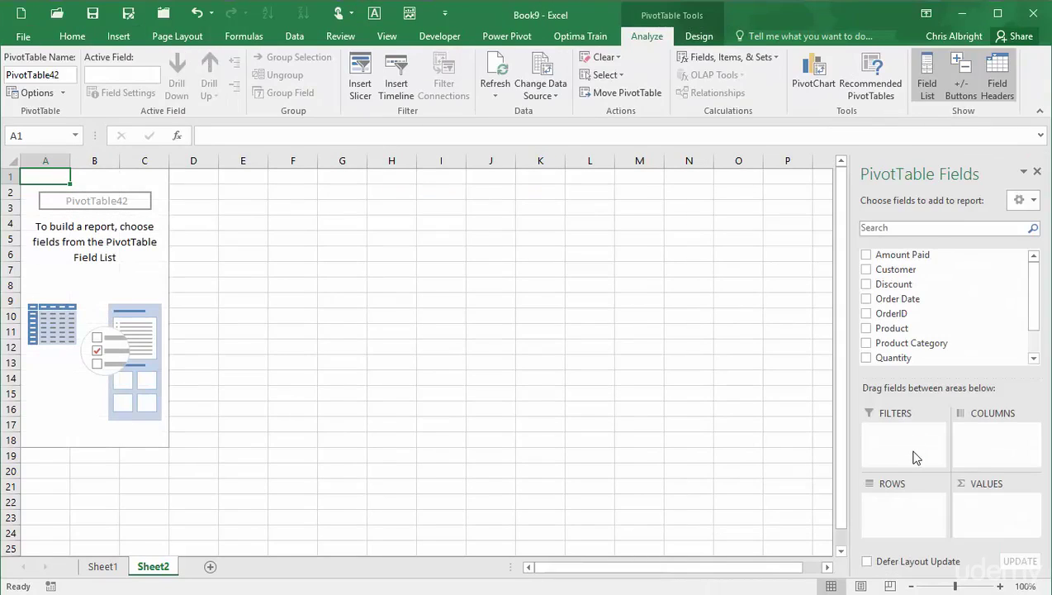